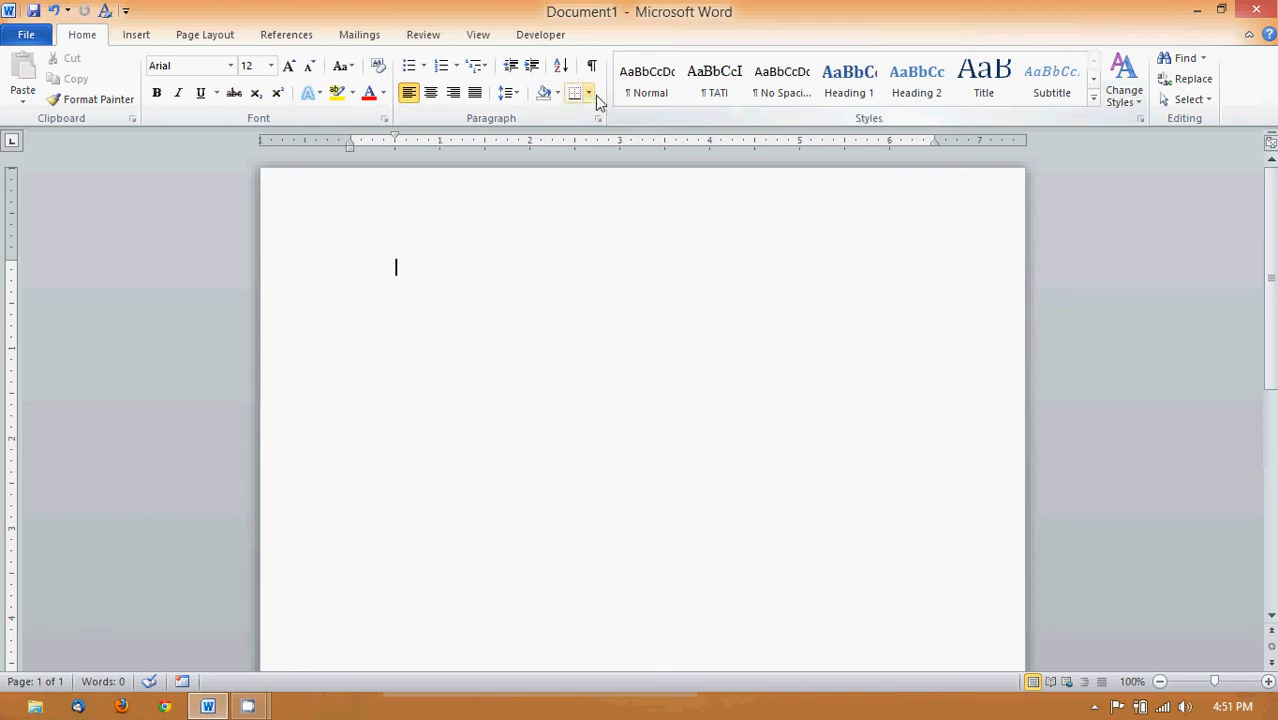
- Apply the TATI style to the blank paragraph and try to create a new style named "To Appease The Idiots"
{"action": "left_click", "coordinate": [632, 92]}
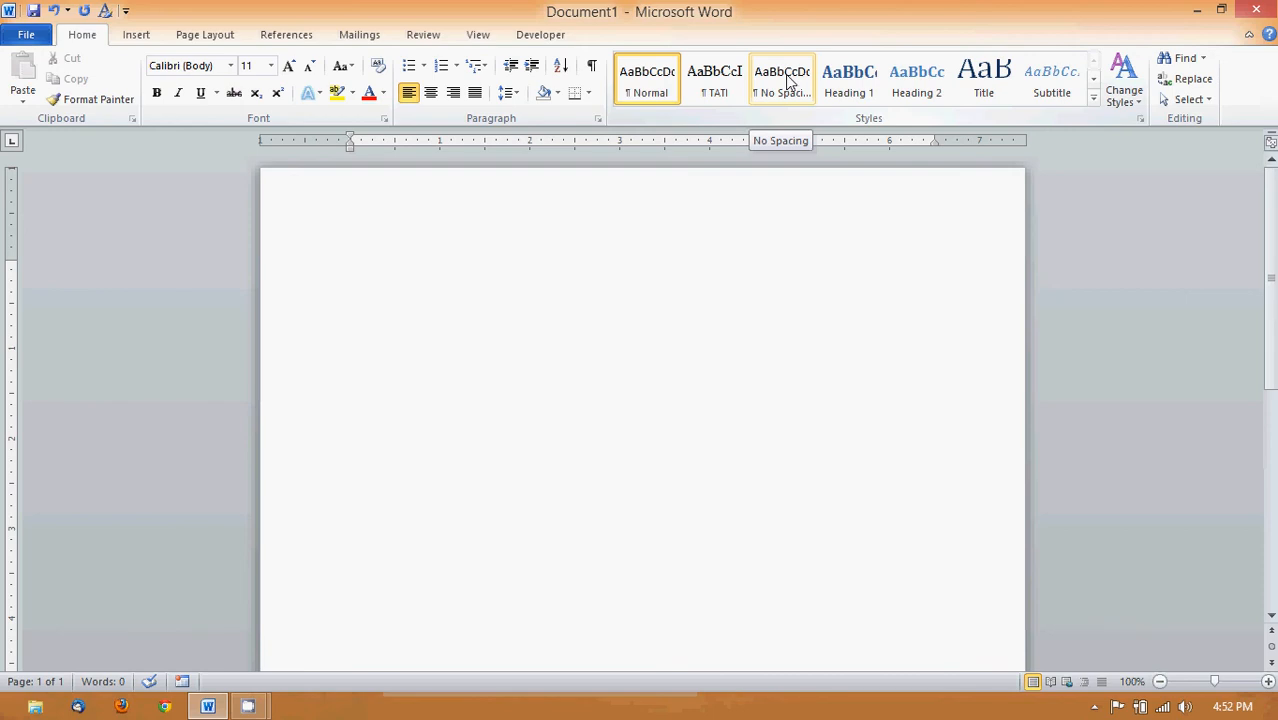
{"action": "left_click", "coordinate": [712, 84]}
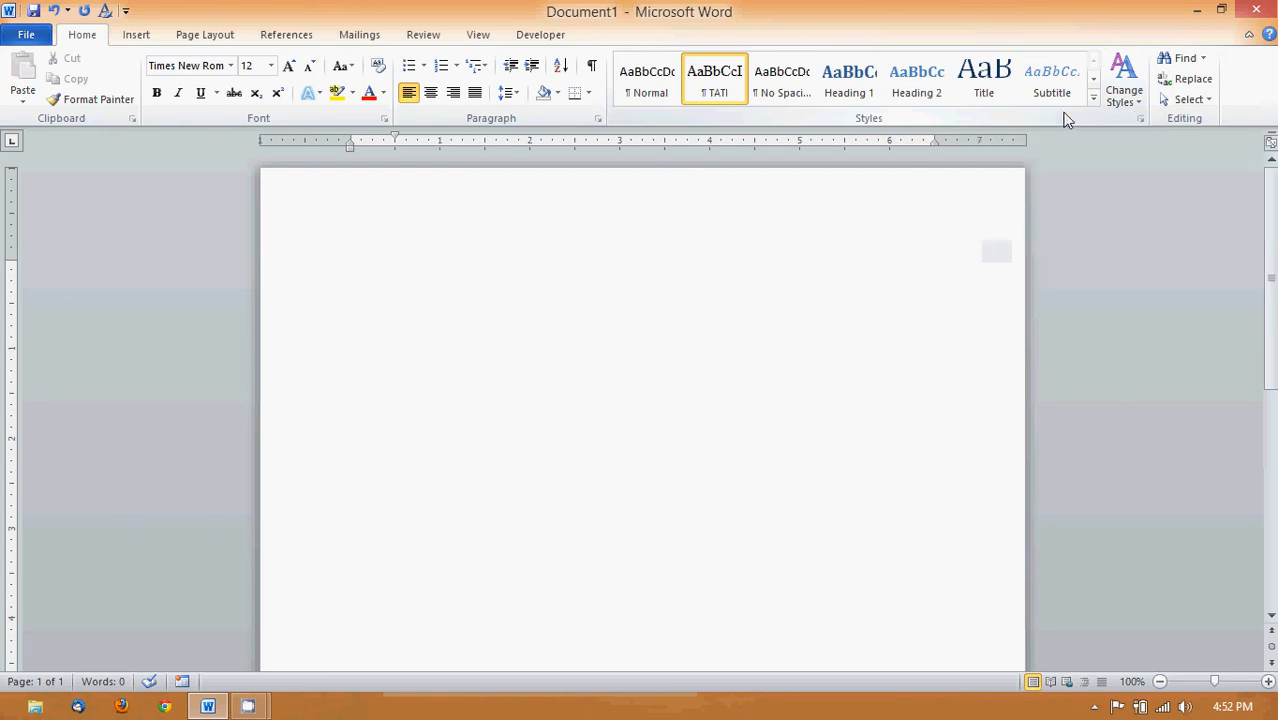
{"action": "left_click", "coordinate": [1140, 119]}
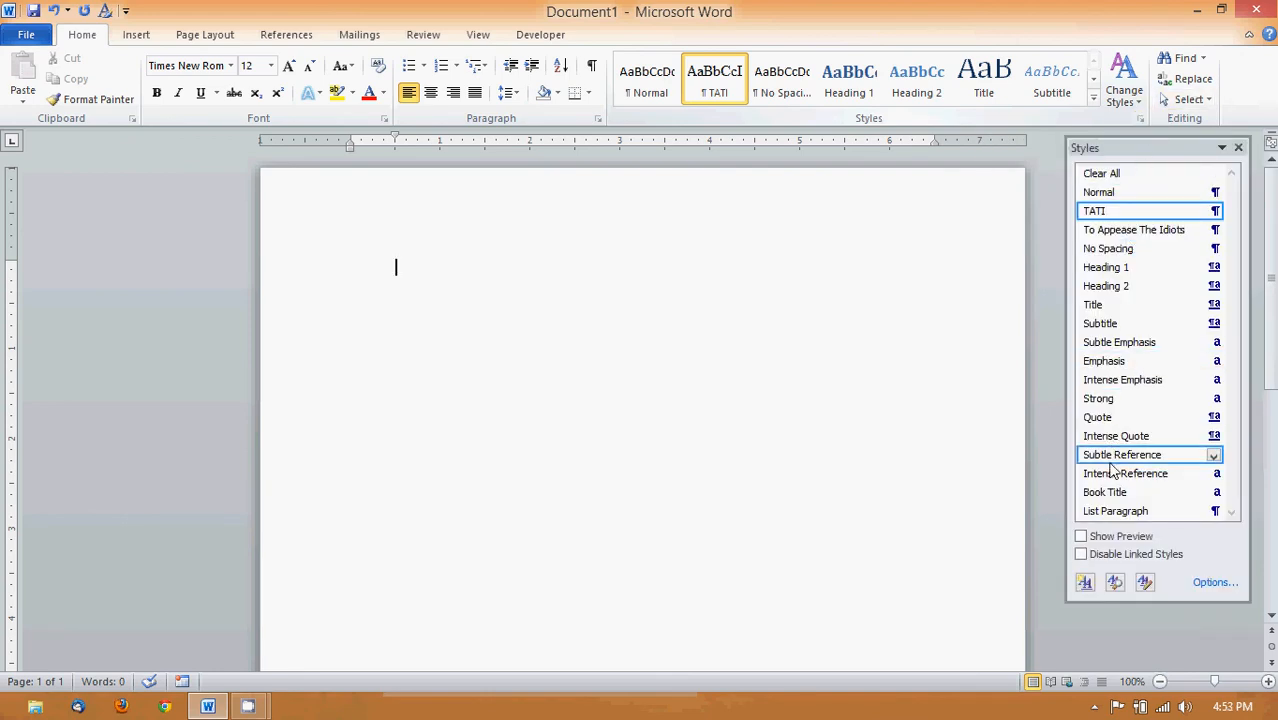
{"action": "left_click", "coordinate": [1086, 584]}
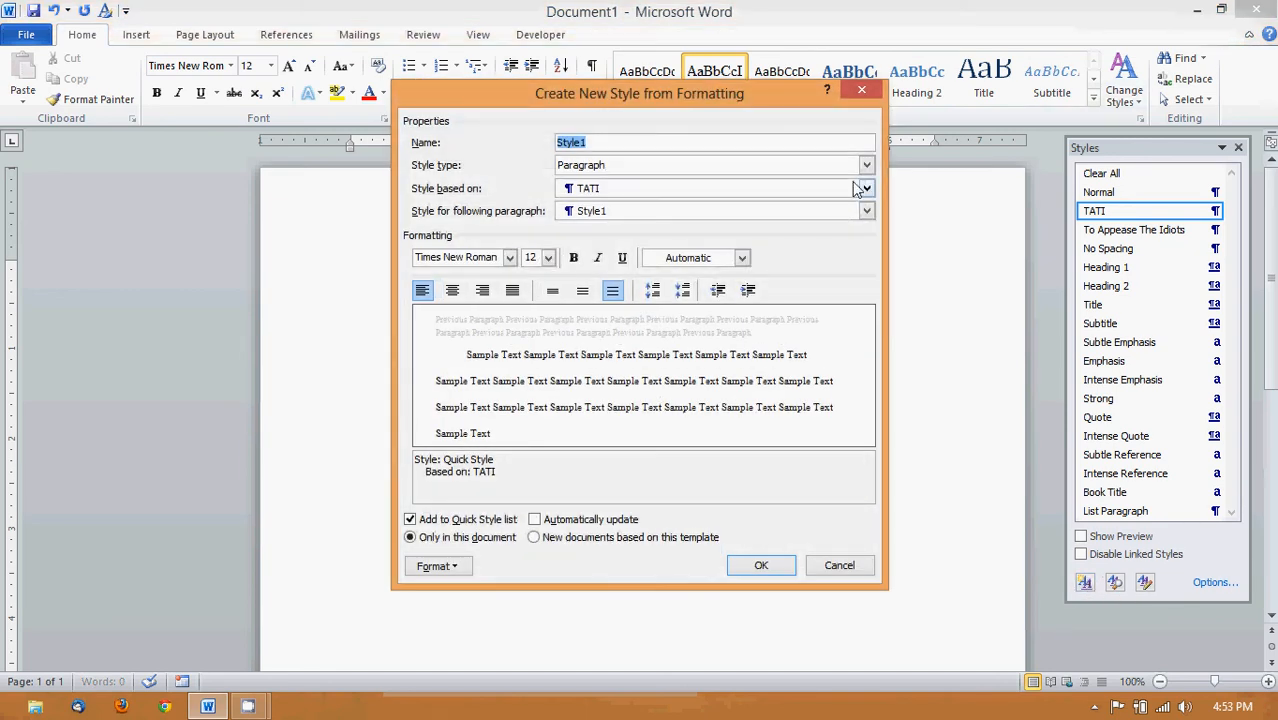
{"action": "type", "text": "To Appease The Idiots"}
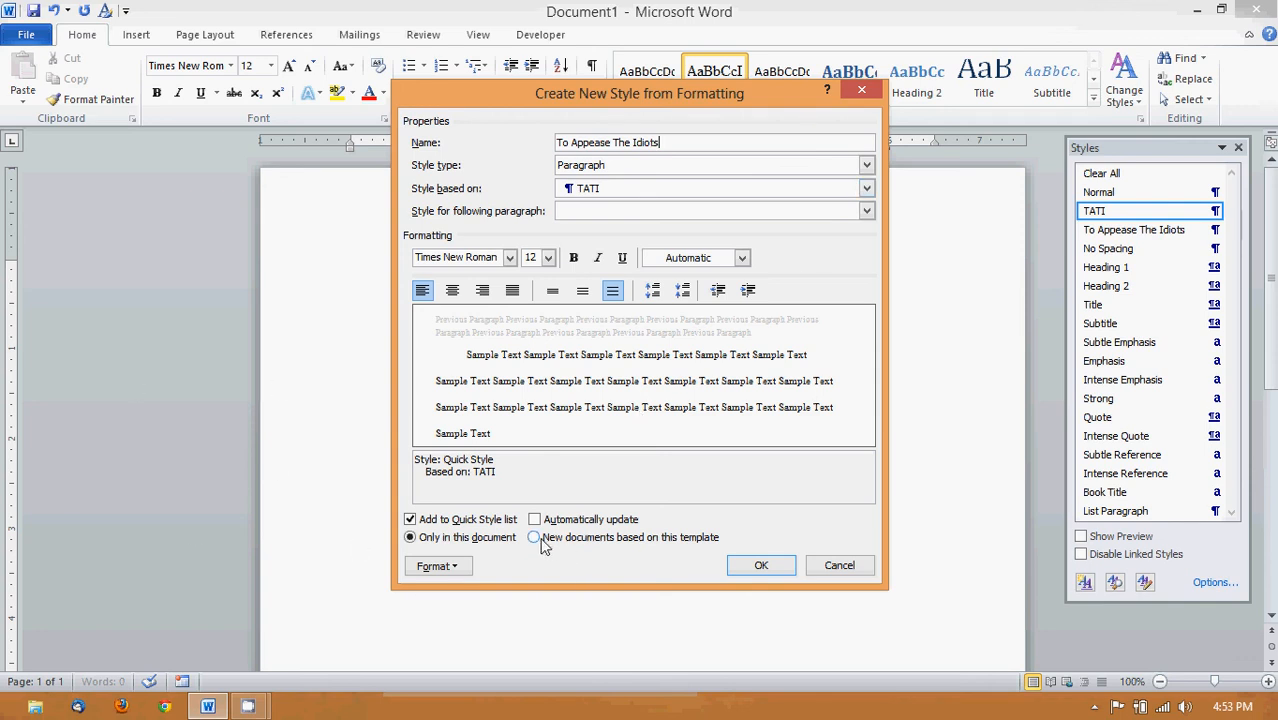
{"action": "key", "text": "Return"}
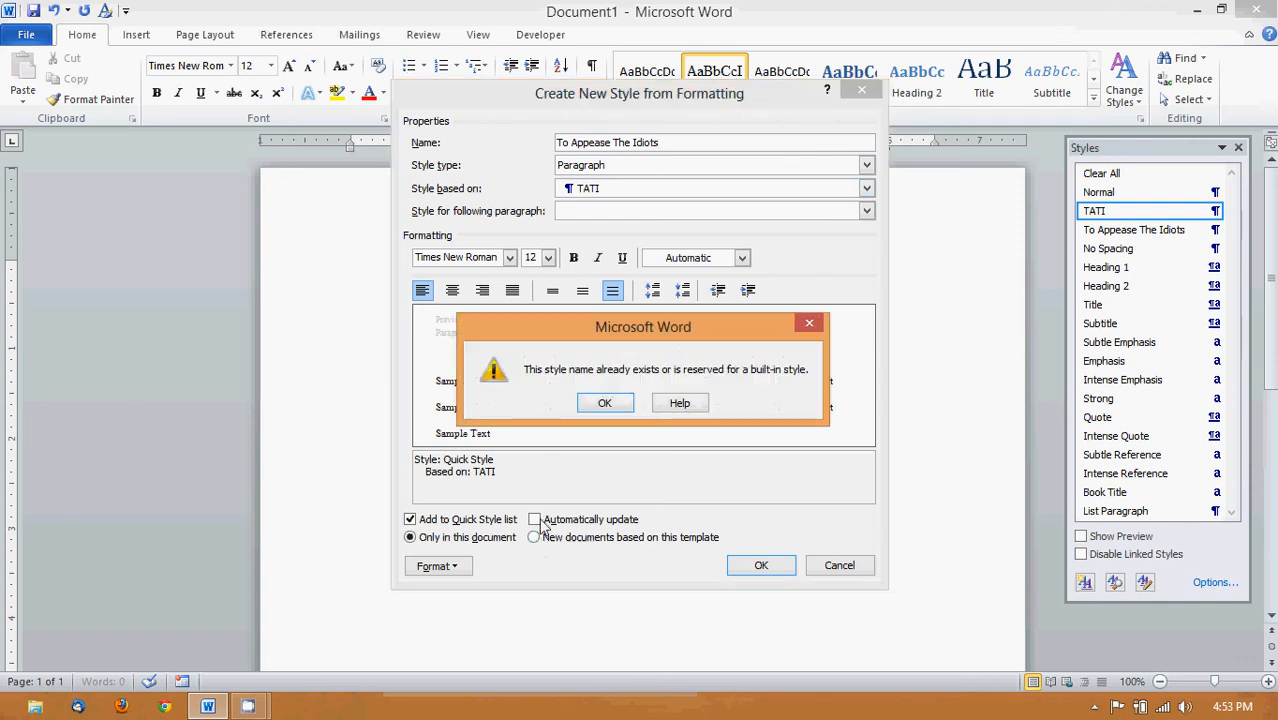
{"action": "left_click", "coordinate": [605, 403]}
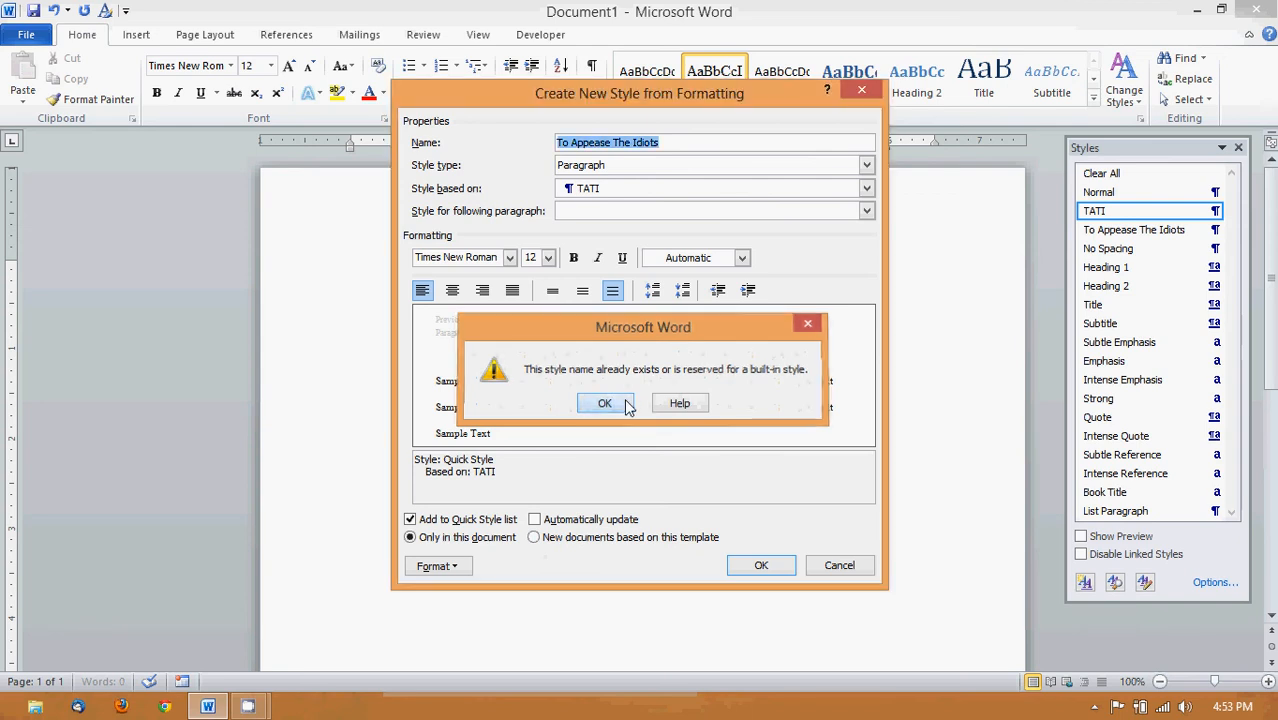
- Shorten the new style's name to "To Appease" and make it available in new documents based on this template
{"action": "left_click", "coordinate": [616, 142]}
{"action": "left_click_drag", "start_coordinate": [684, 142], "coordinate": [616, 143]}
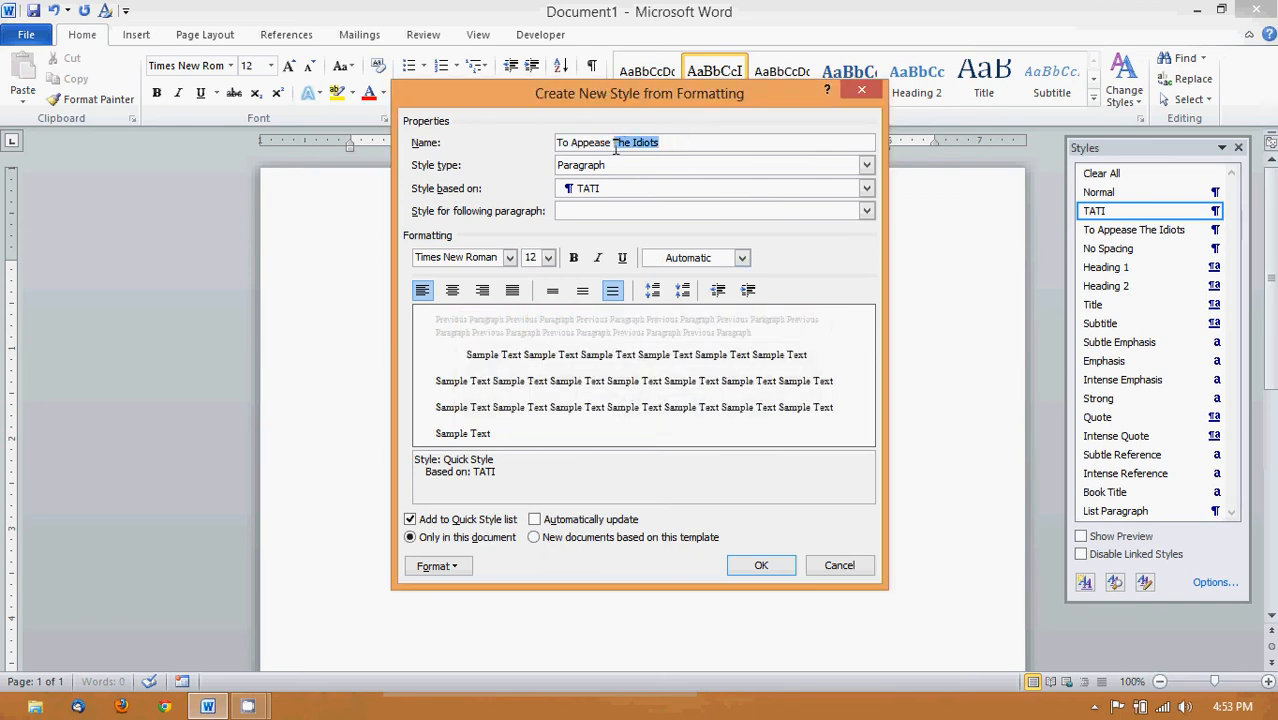
{"action": "key", "text": "BackSpace"}
{"action": "left_click", "coordinate": [539, 540]}
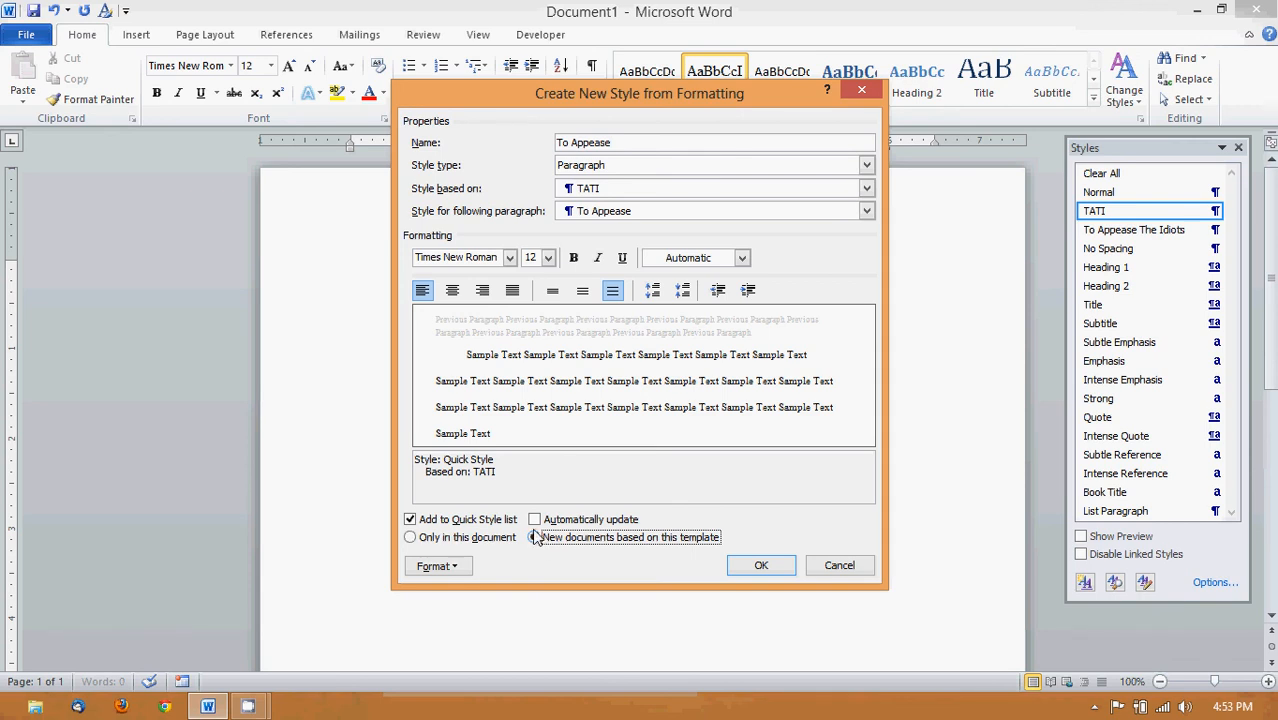
- Review and accept the new style's paragraph indents and spacing, and finish creating the style
{"action": "left_click", "coordinate": [437, 566]}
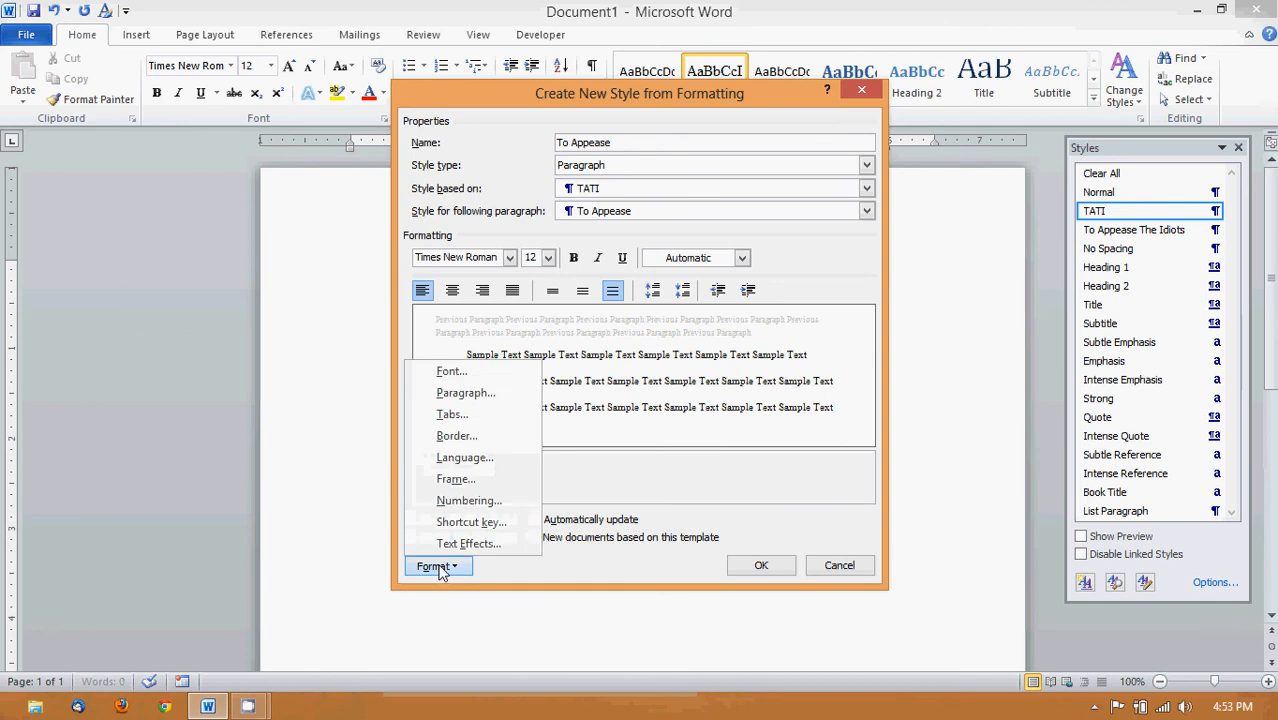
{"action": "left_click", "coordinate": [503, 395]}
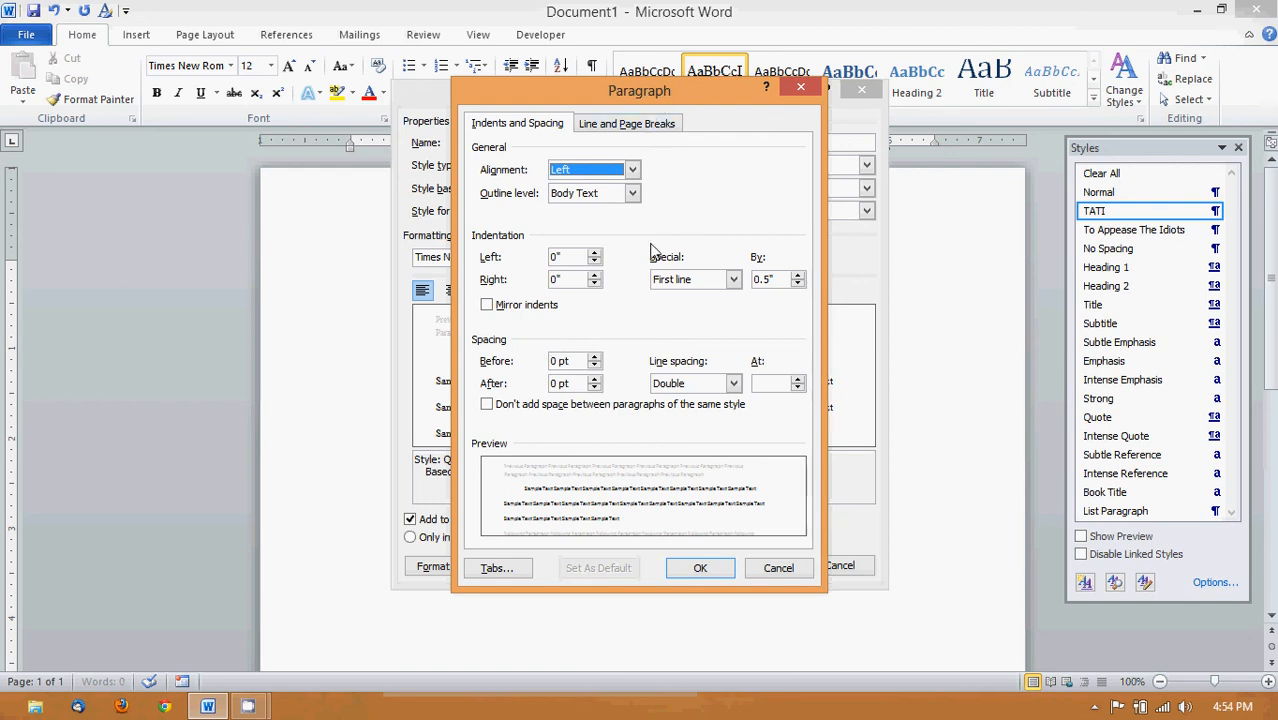
{"action": "left_click", "coordinate": [700, 567]}
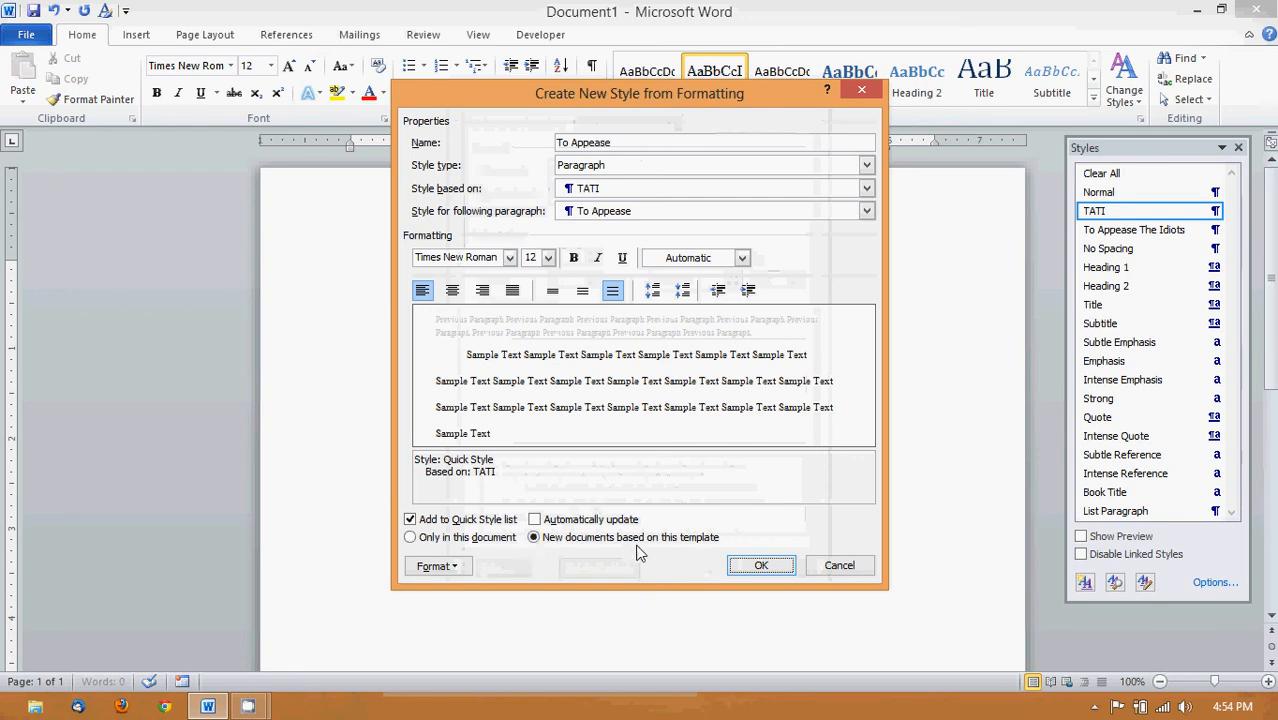
{"action": "left_click", "coordinate": [763, 566]}
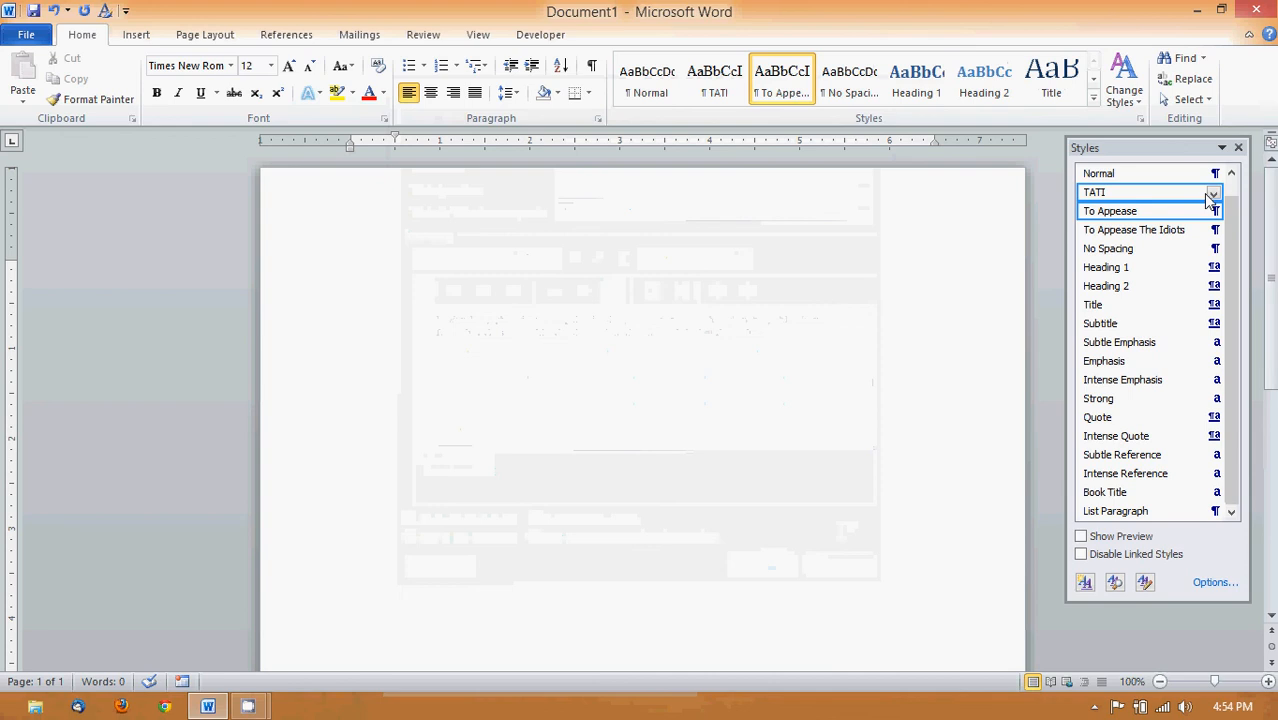
- Set style management to new documents based on this template and bring up the Organizer for importing and exporting styles
{"action": "left_click", "coordinate": [1145, 584]}
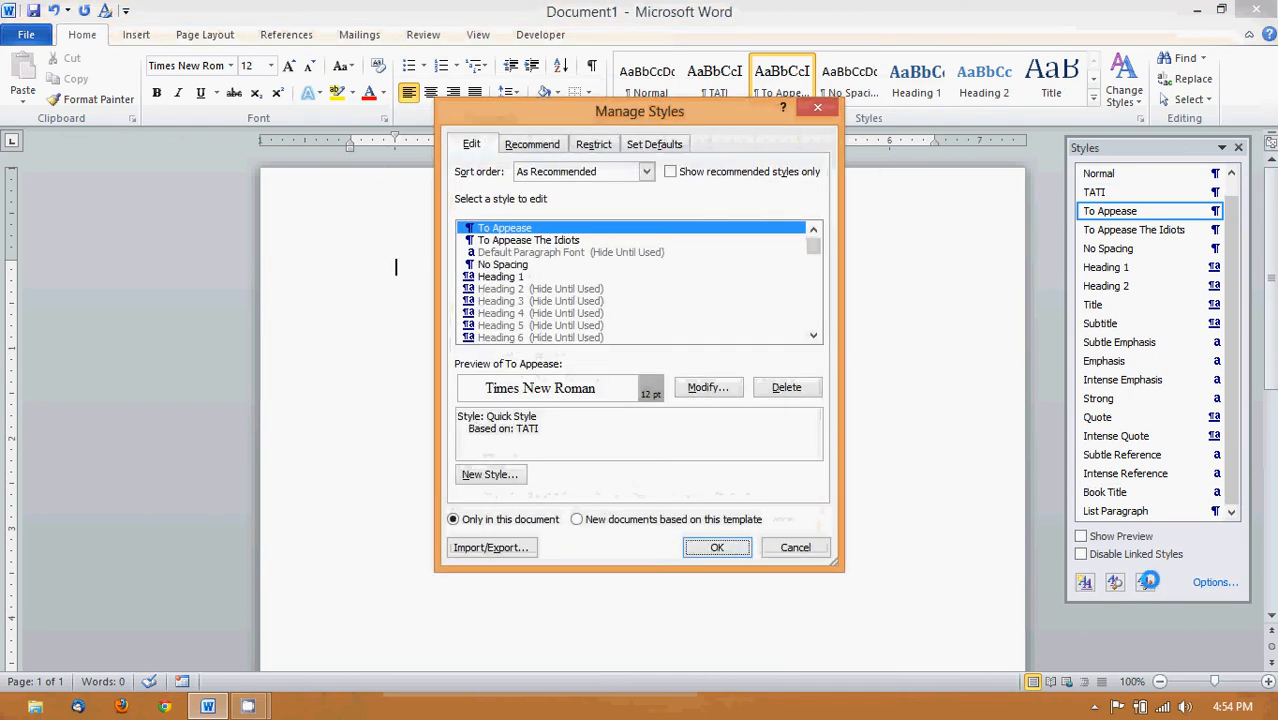
{"action": "left_click", "coordinate": [577, 521]}
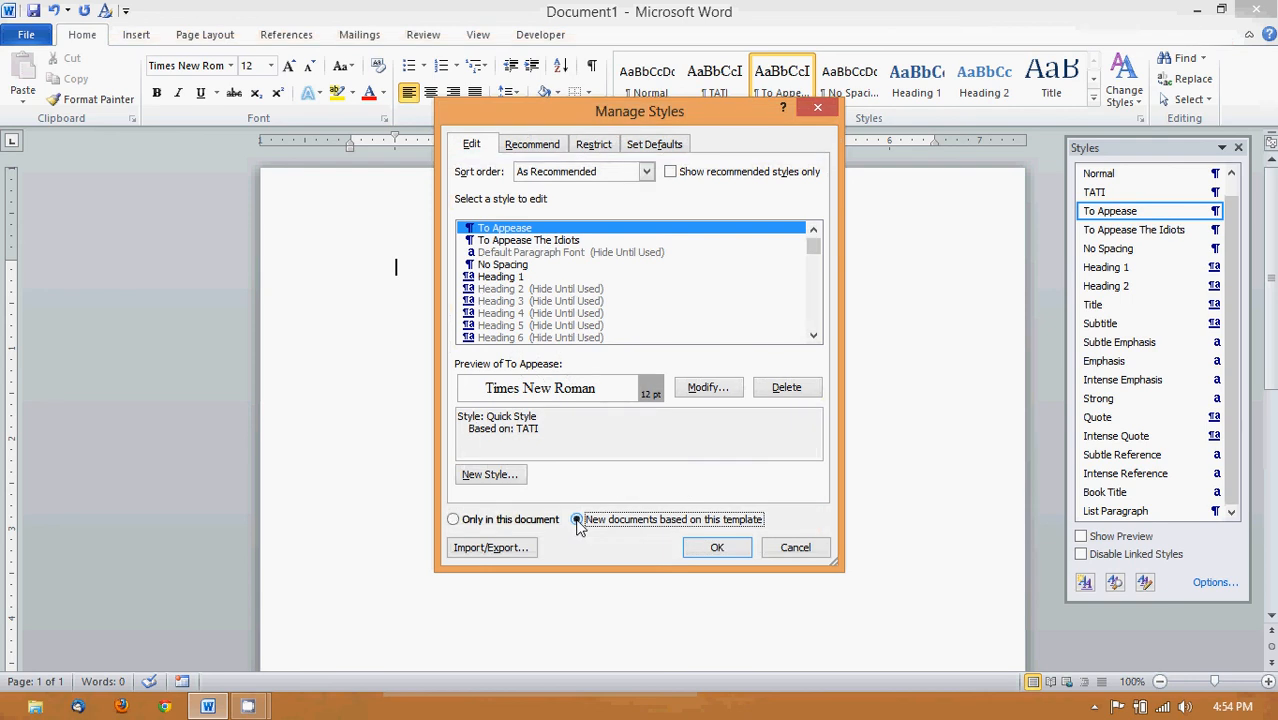
{"action": "left_click", "coordinate": [527, 549]}
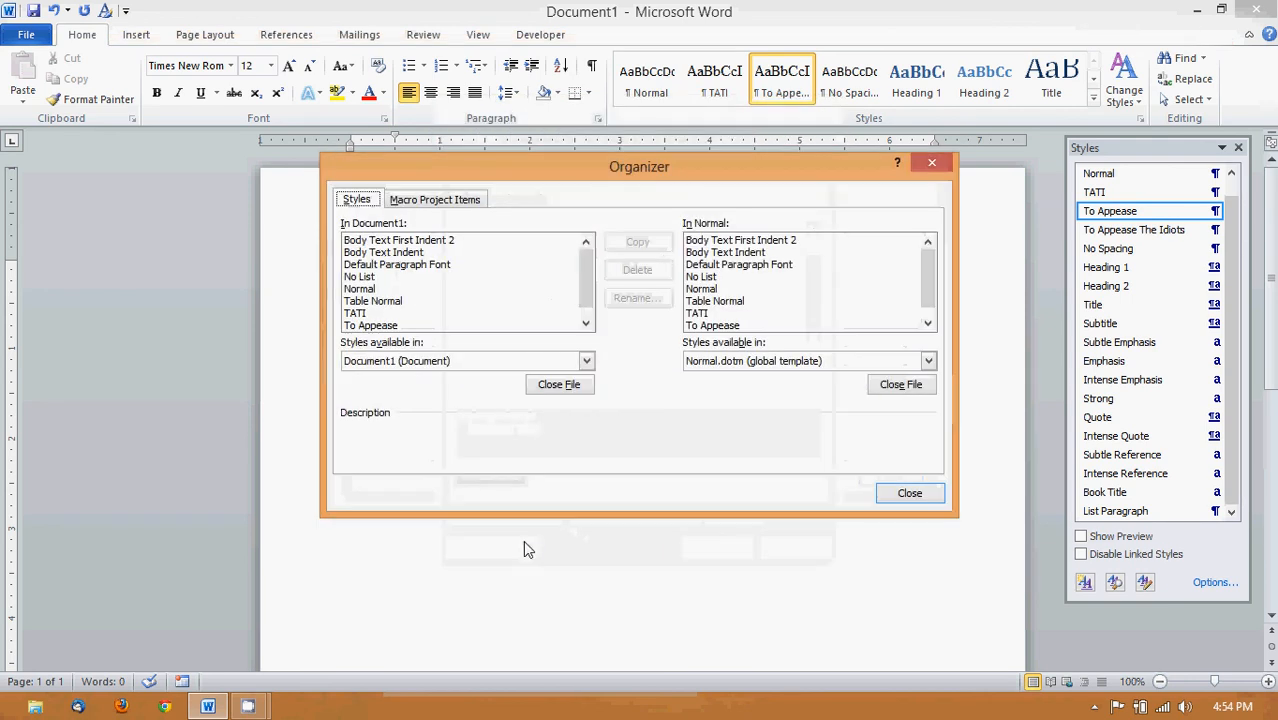
- Copy the To Appease style from Document1 to the Normal.dotm global template, overwriting the existing entry
{"action": "left_click_drag", "start_coordinate": [781, 303], "coordinate": [778, 318]}
{"action": "scroll", "coordinate": [781, 327], "scroll_direction": "down", "scroll_amount": 1}
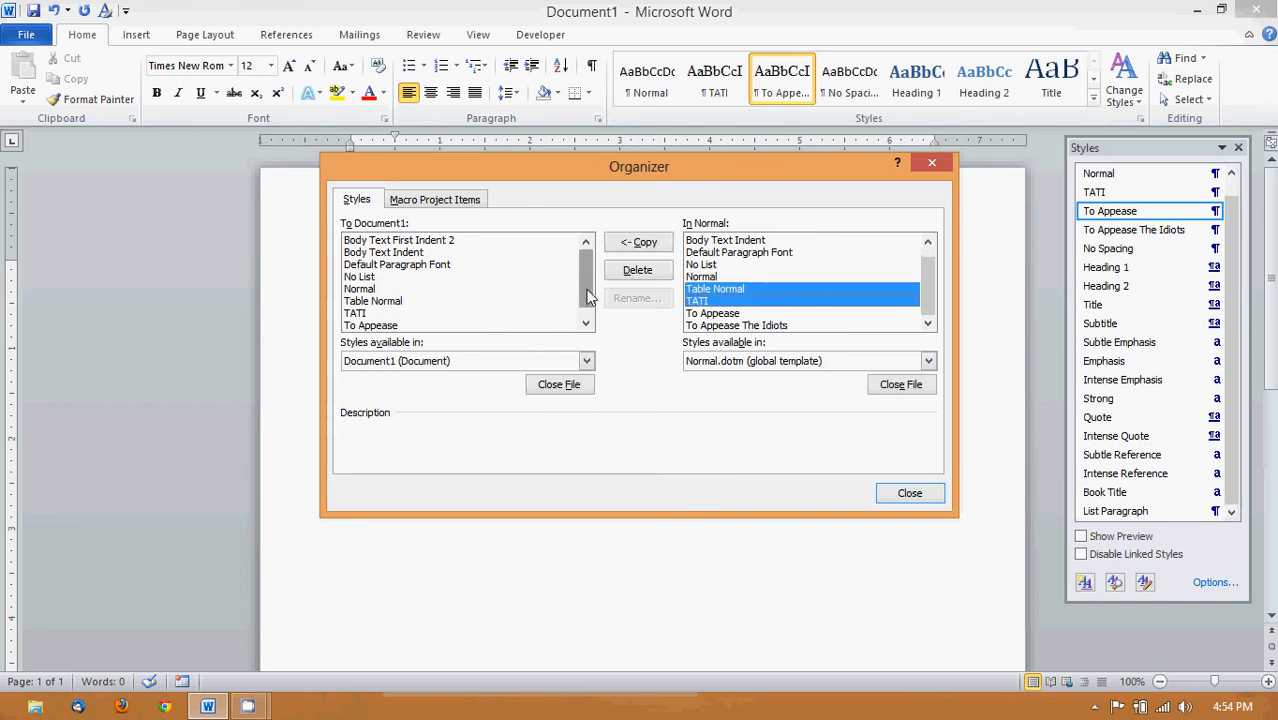
{"action": "left_click", "coordinate": [748, 302]}
{"action": "left_click", "coordinate": [751, 314]}
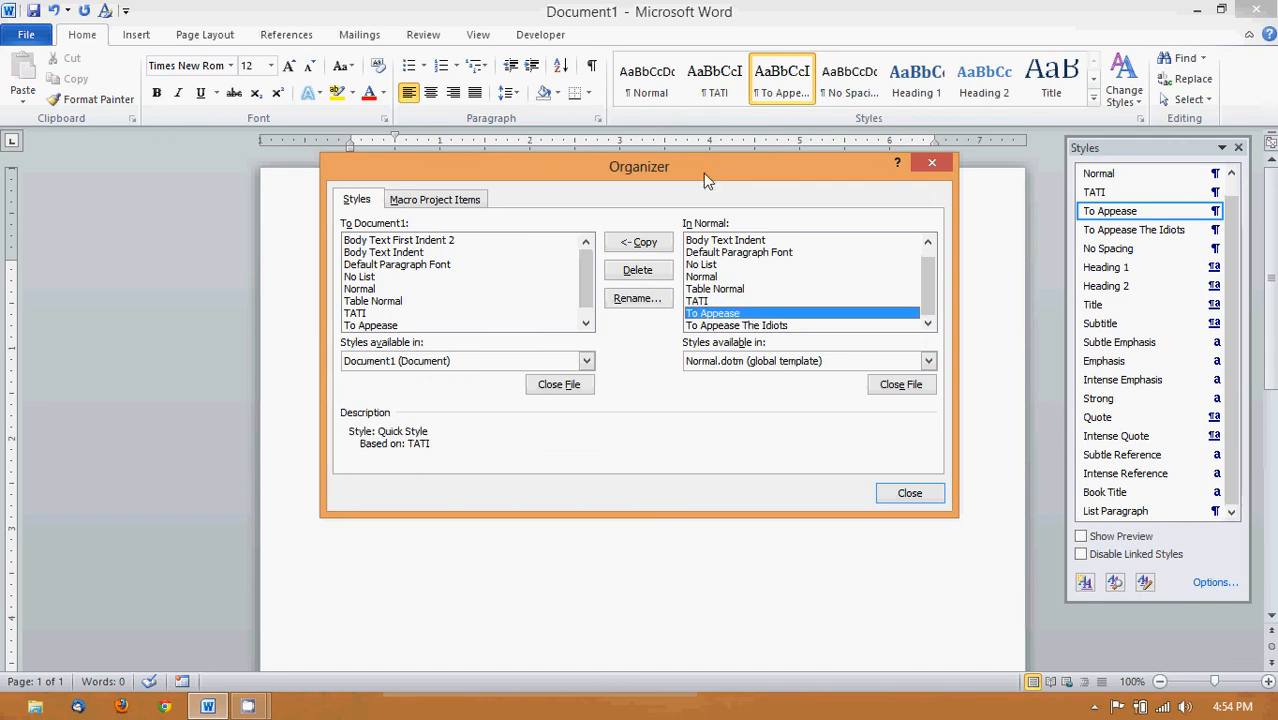
{"action": "left_click", "coordinate": [370, 325]}
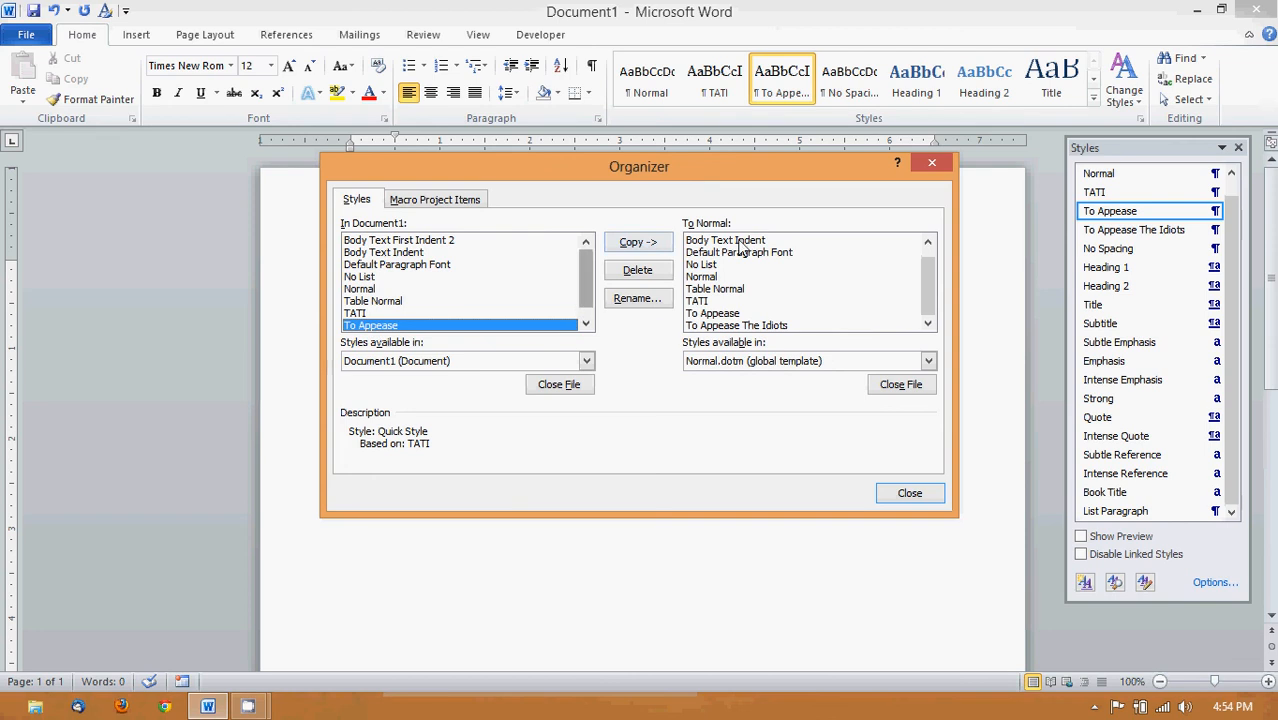
{"action": "left_click", "coordinate": [628, 245]}
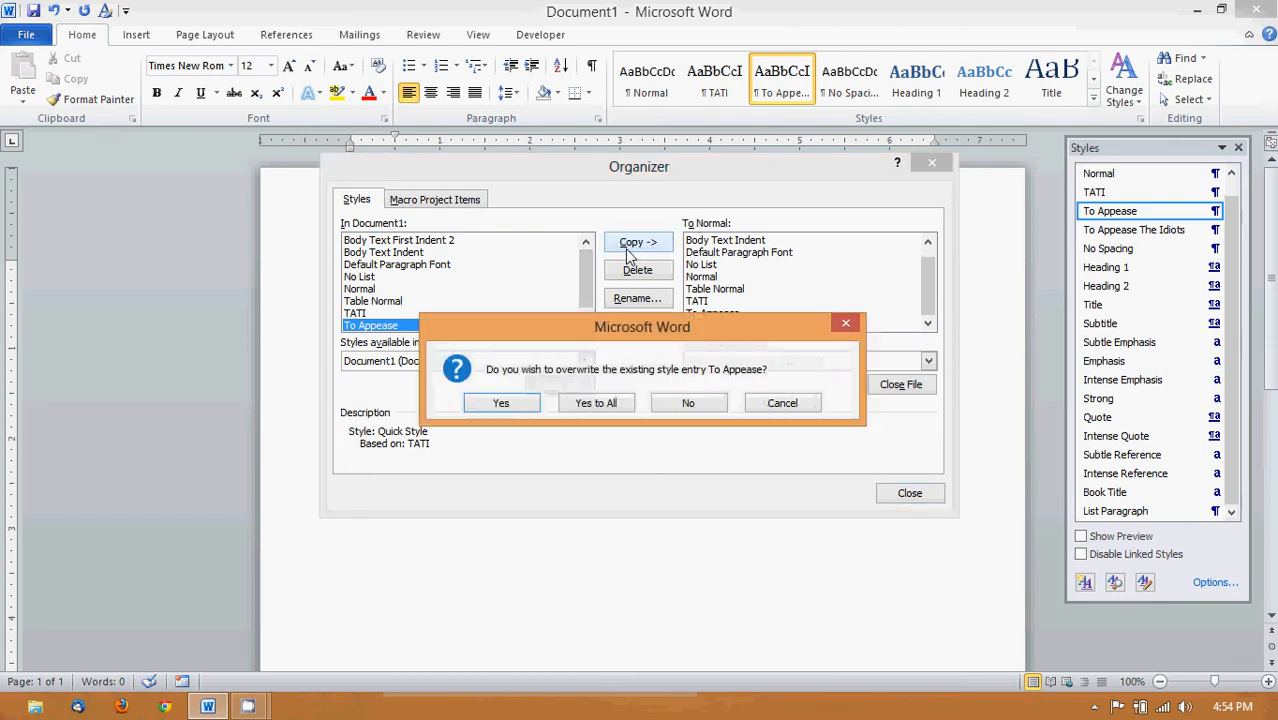
{"action": "left_click", "coordinate": [596, 403]}
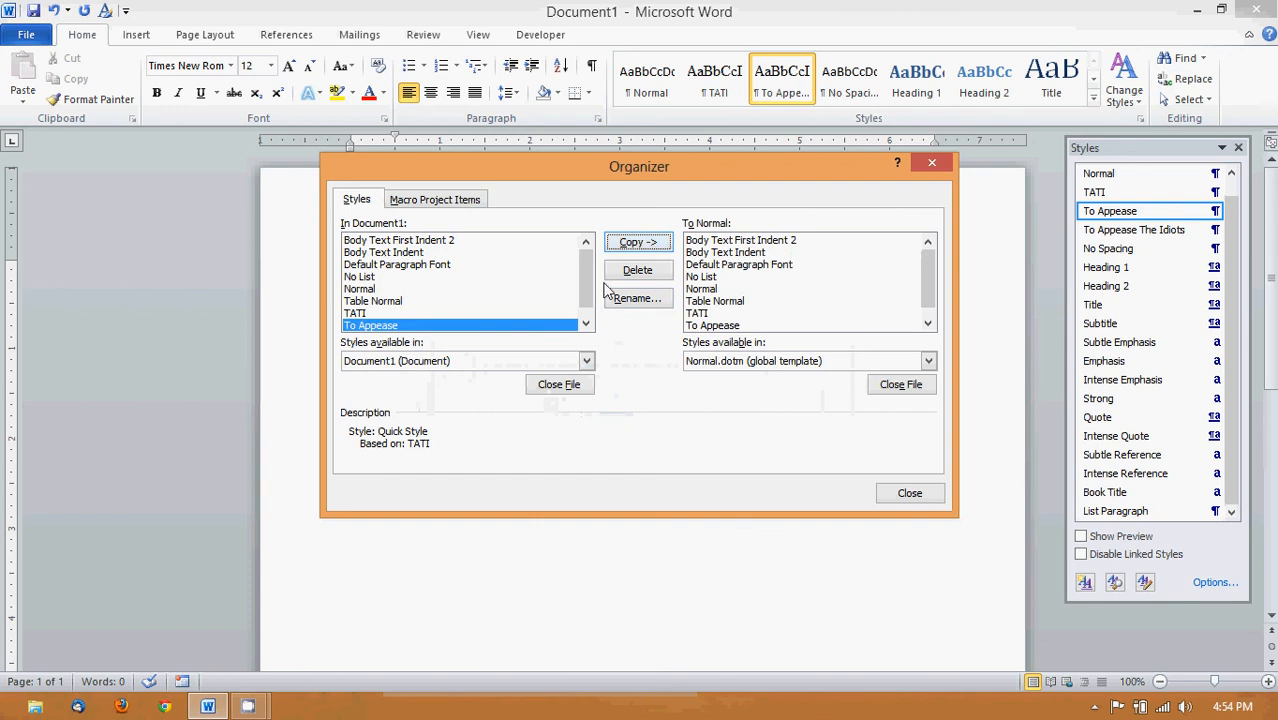
- Copy the To Appease The Idiots style from Document1 to Normal.dotm, overwriting the existing entry
{"action": "left_click_drag", "start_coordinate": [588, 292], "coordinate": [575, 312]}
{"action": "left_click", "coordinate": [512, 325]}
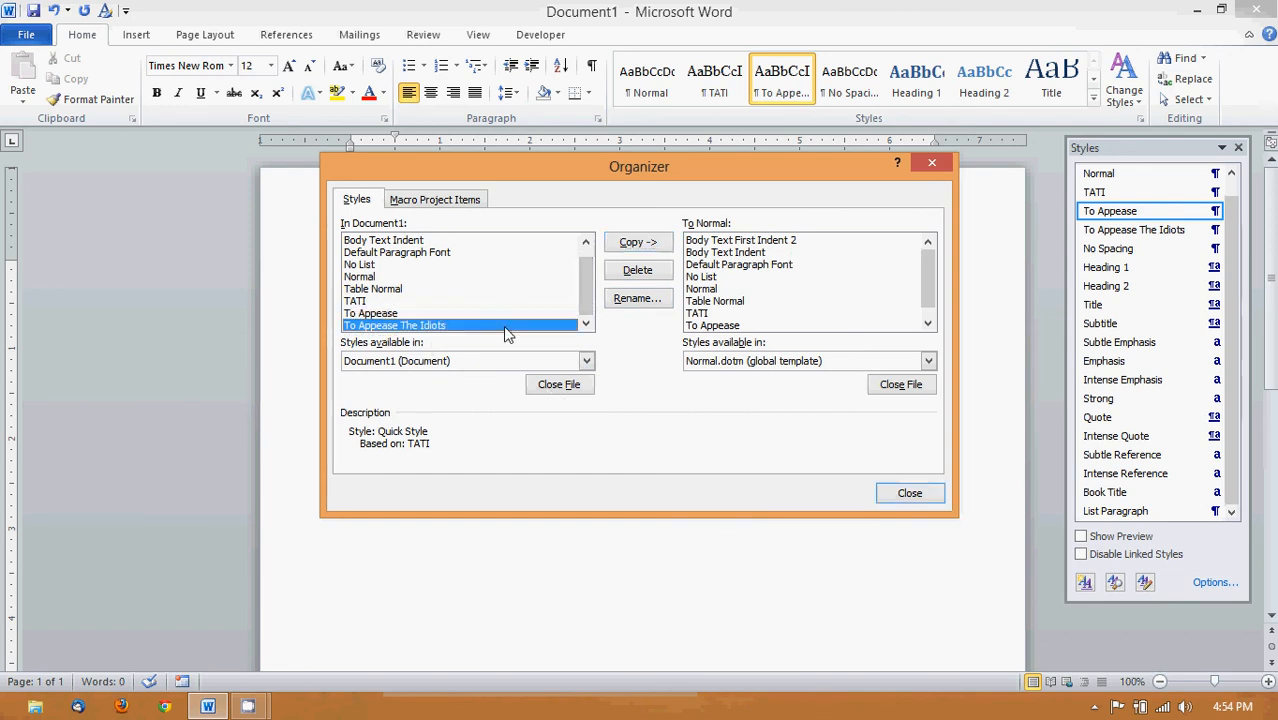
{"action": "left_click", "coordinate": [637, 244]}
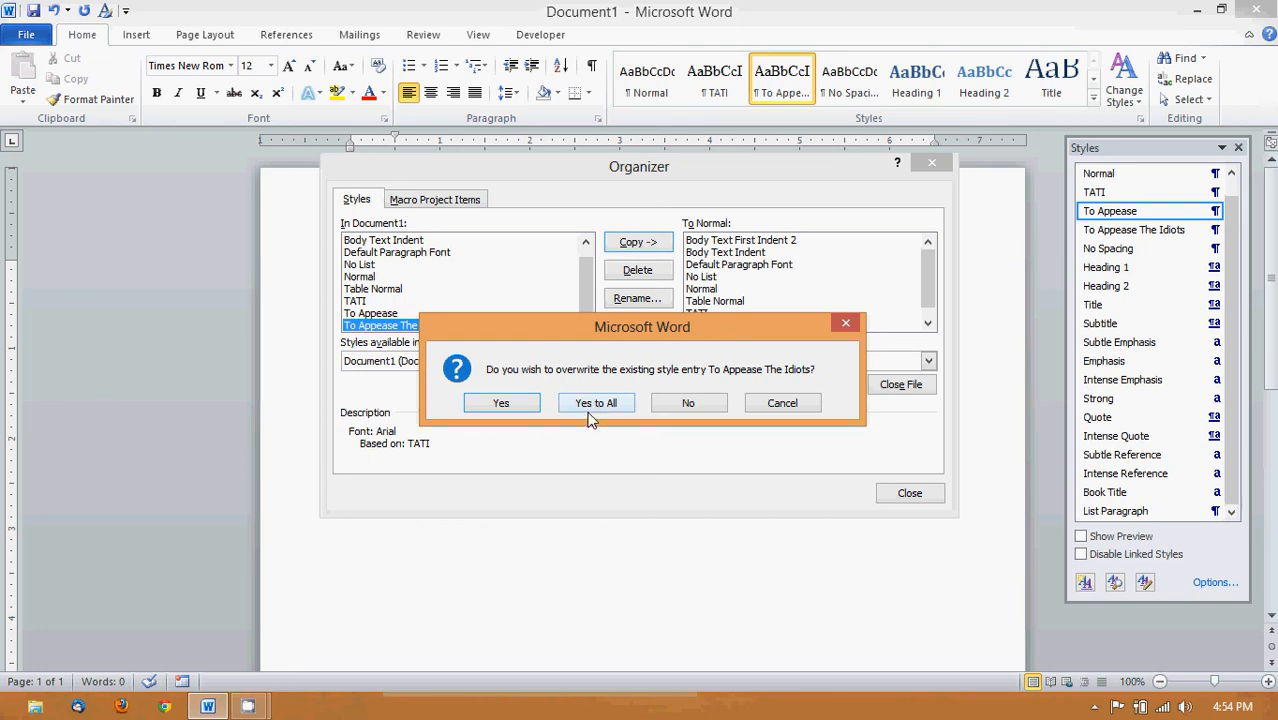
{"action": "left_click", "coordinate": [590, 408]}
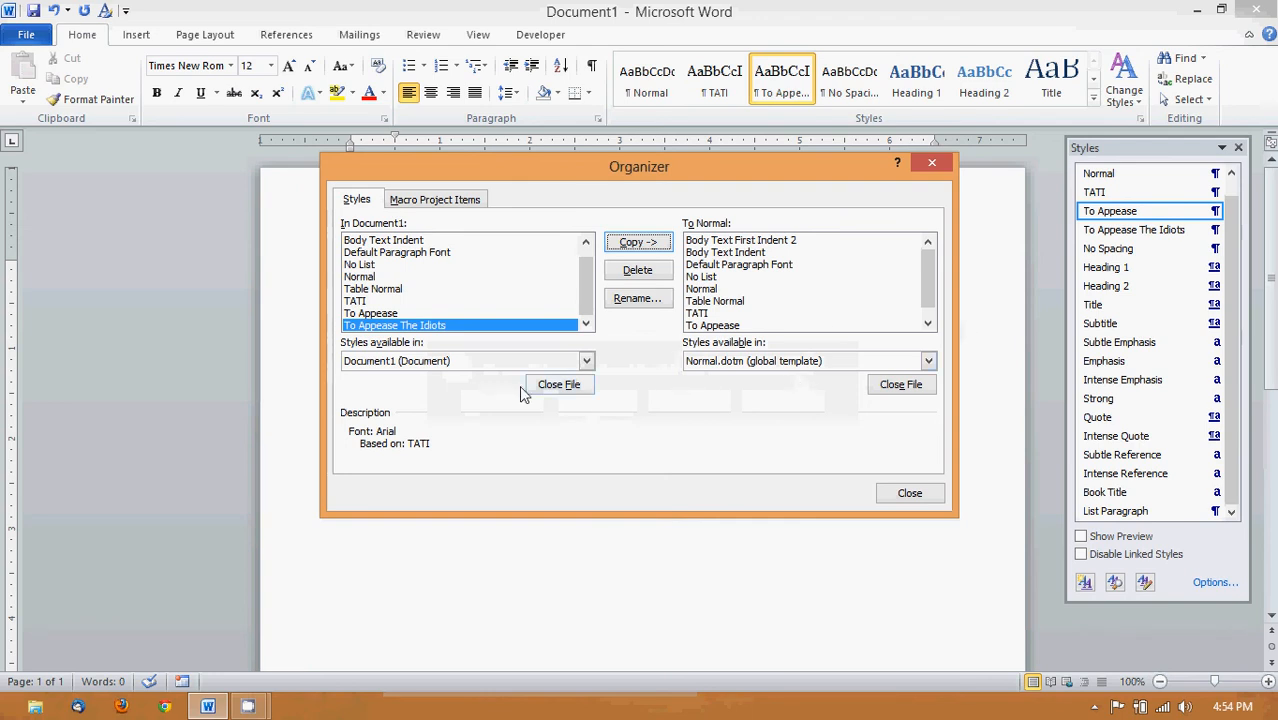
- Close the Document1 and Normal.dotm files in the Organizer and exit it
{"action": "left_click", "coordinate": [548, 390]}
{"action": "left_click", "coordinate": [900, 385]}
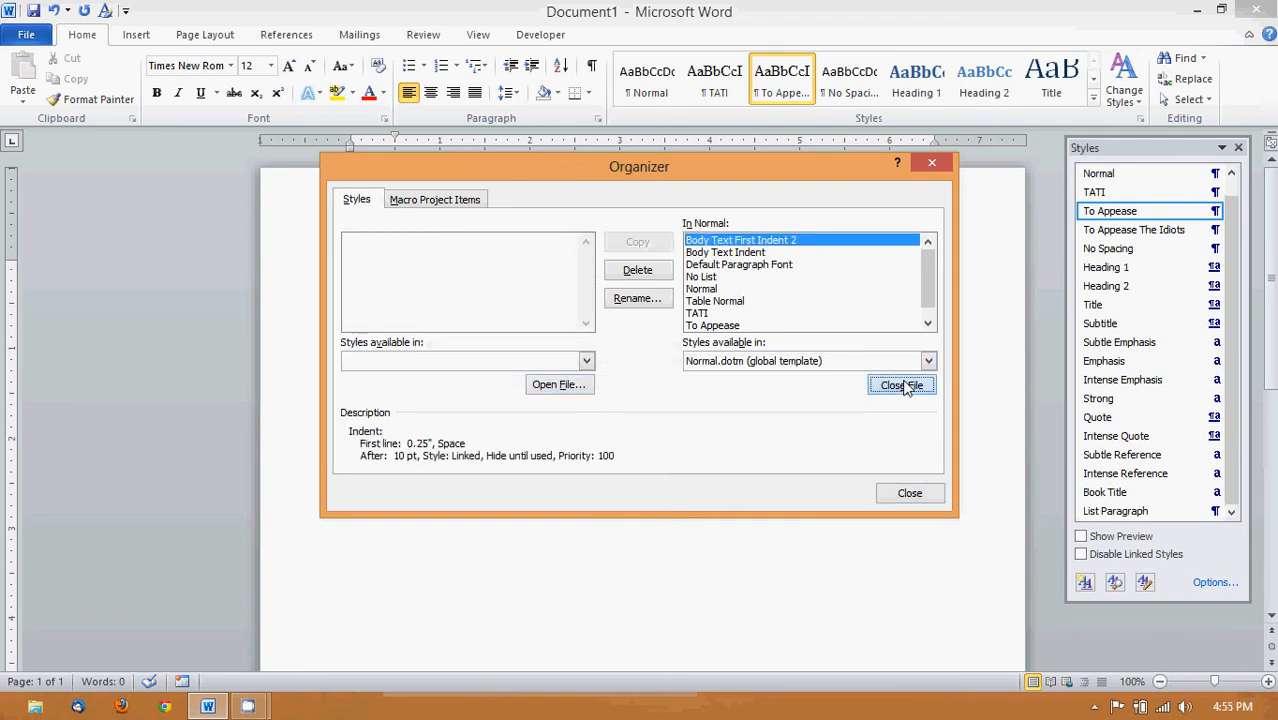
{"action": "left_click", "coordinate": [906, 492]}
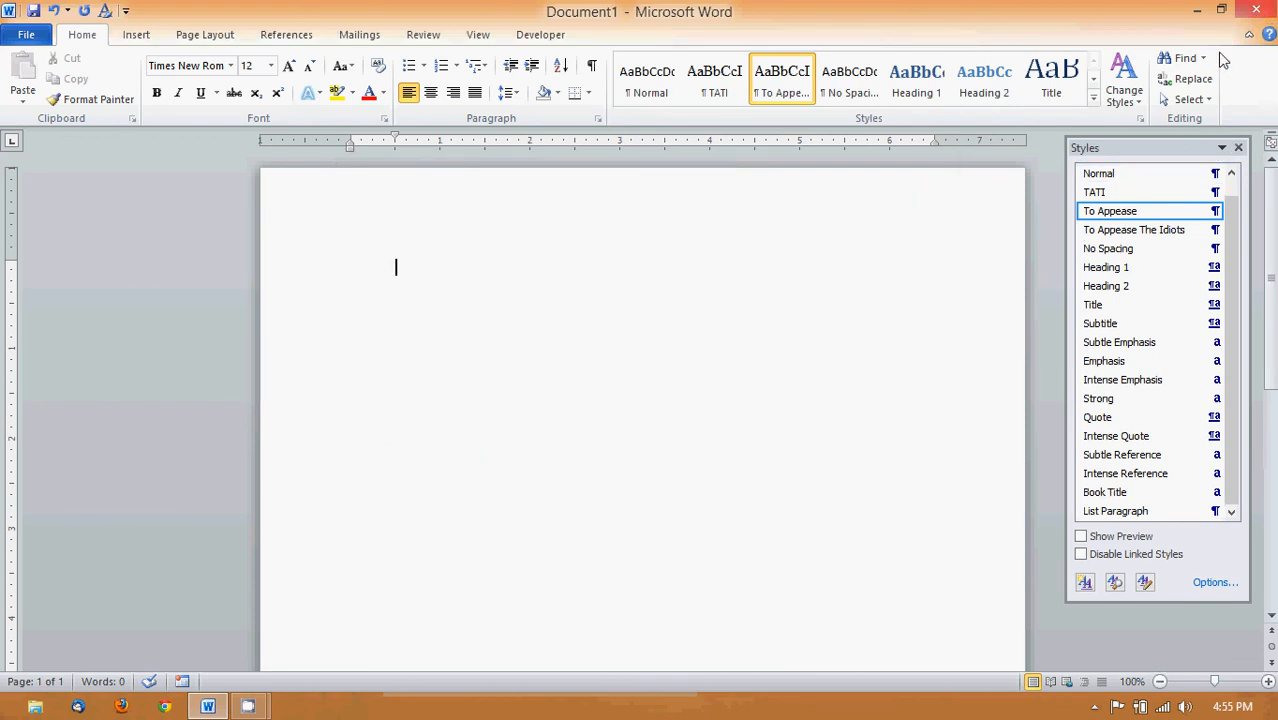
- Close Document1 without saving it and relaunch Microsoft Word 2010 with a blank document
{"action": "left_click", "coordinate": [1256, 10]}
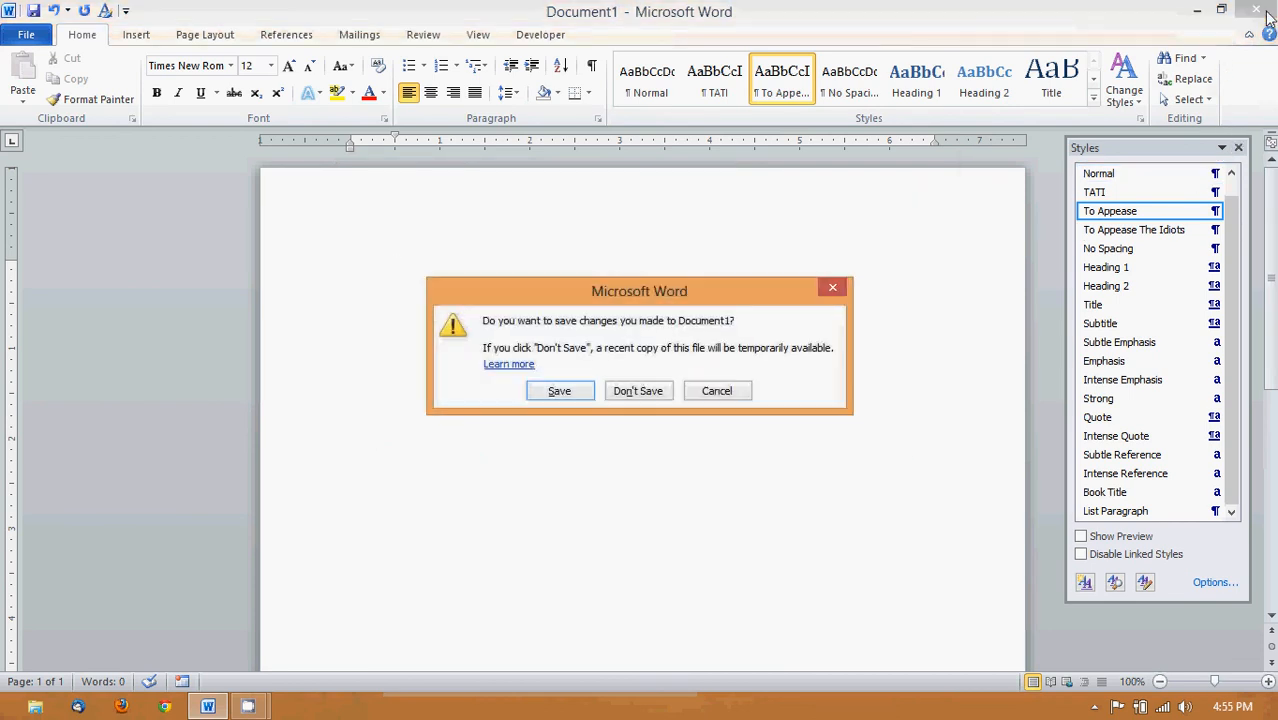
{"action": "left_click", "coordinate": [638, 392]}
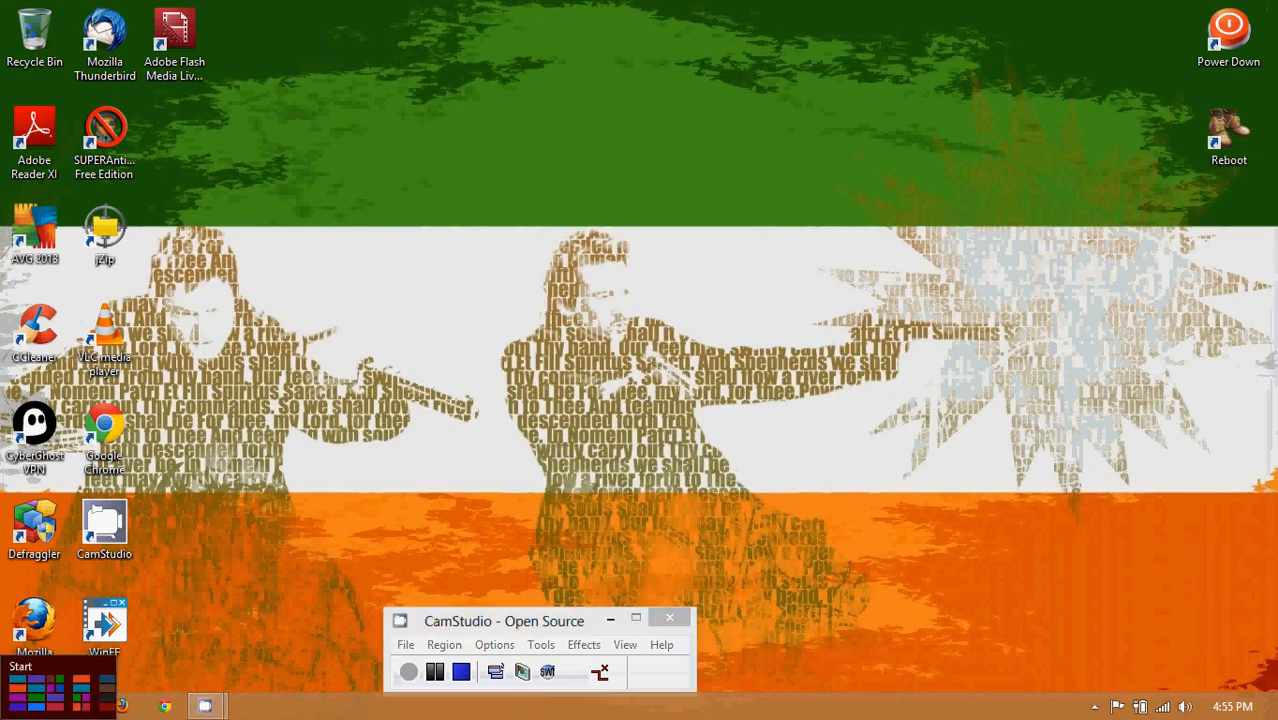
{"action": "left_click", "coordinate": [2, 717]}
{"action": "scroll", "coordinate": [1255, 358], "scroll_direction": "down", "scroll_amount": 10}
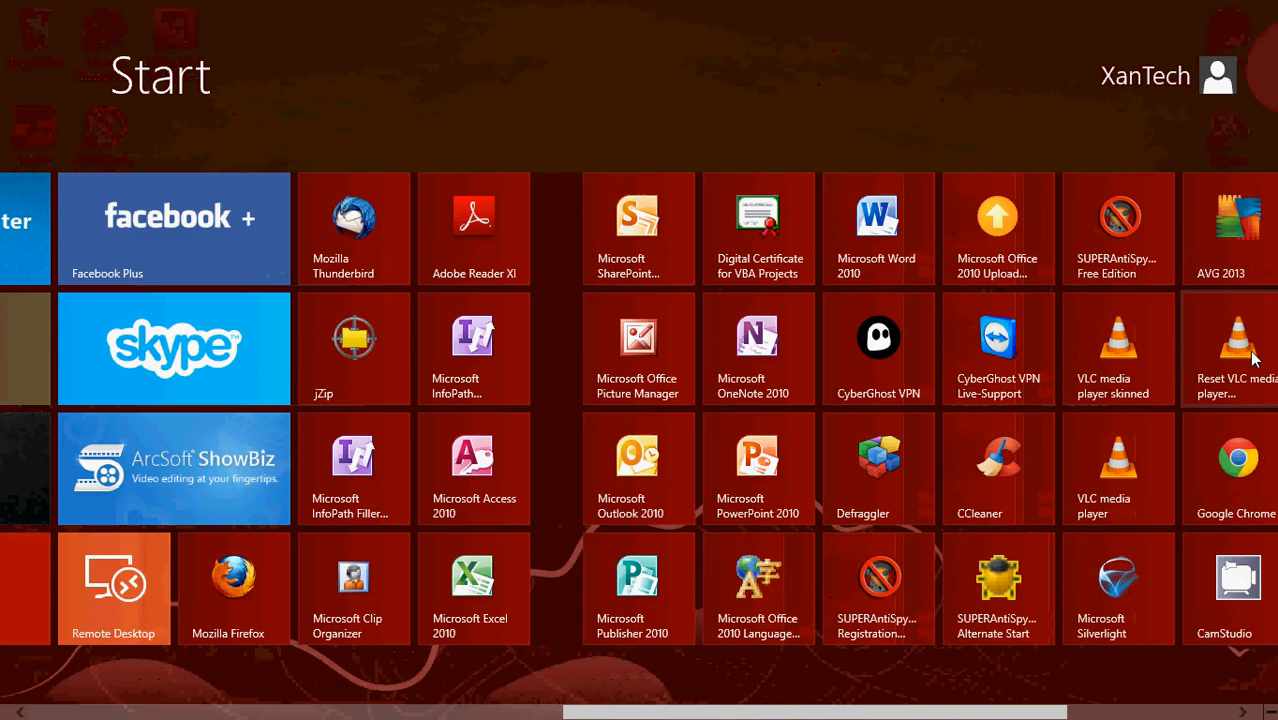
{"action": "left_click", "coordinate": [875, 238]}
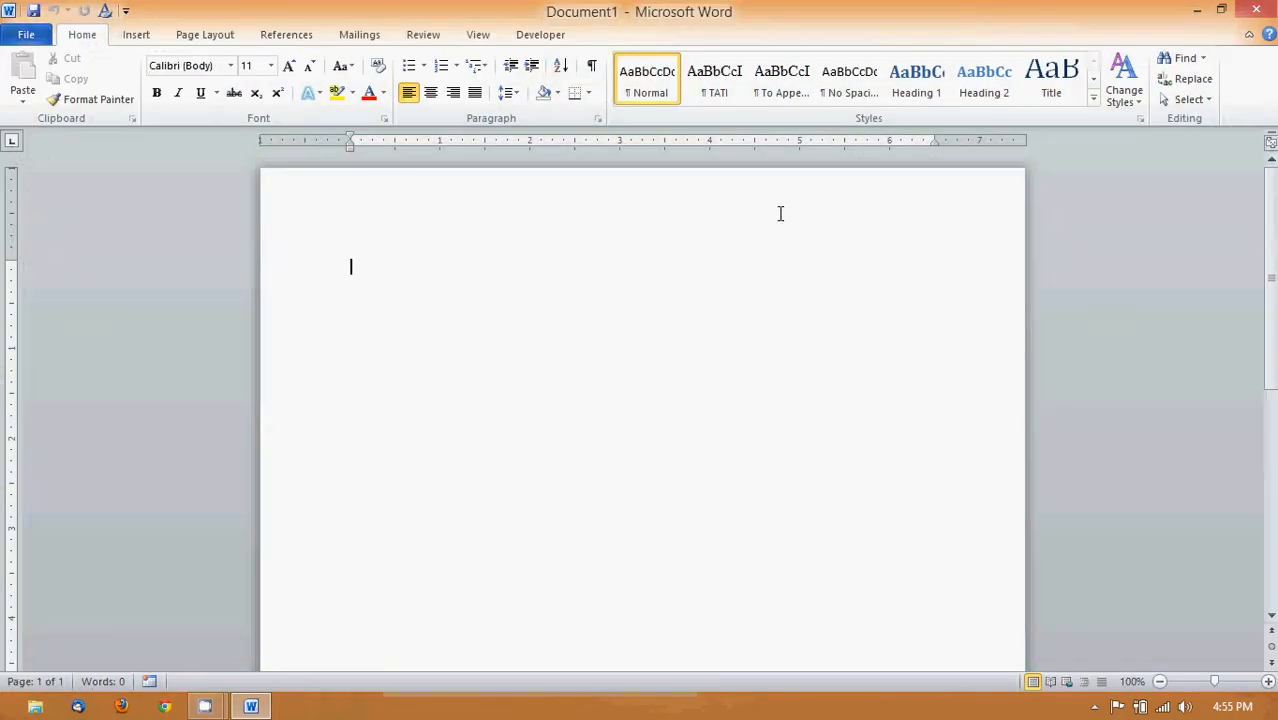
- Apply the To Appease style to the new document's blank paragraph, and close the document without saving
{"action": "left_click", "coordinate": [771, 88]}
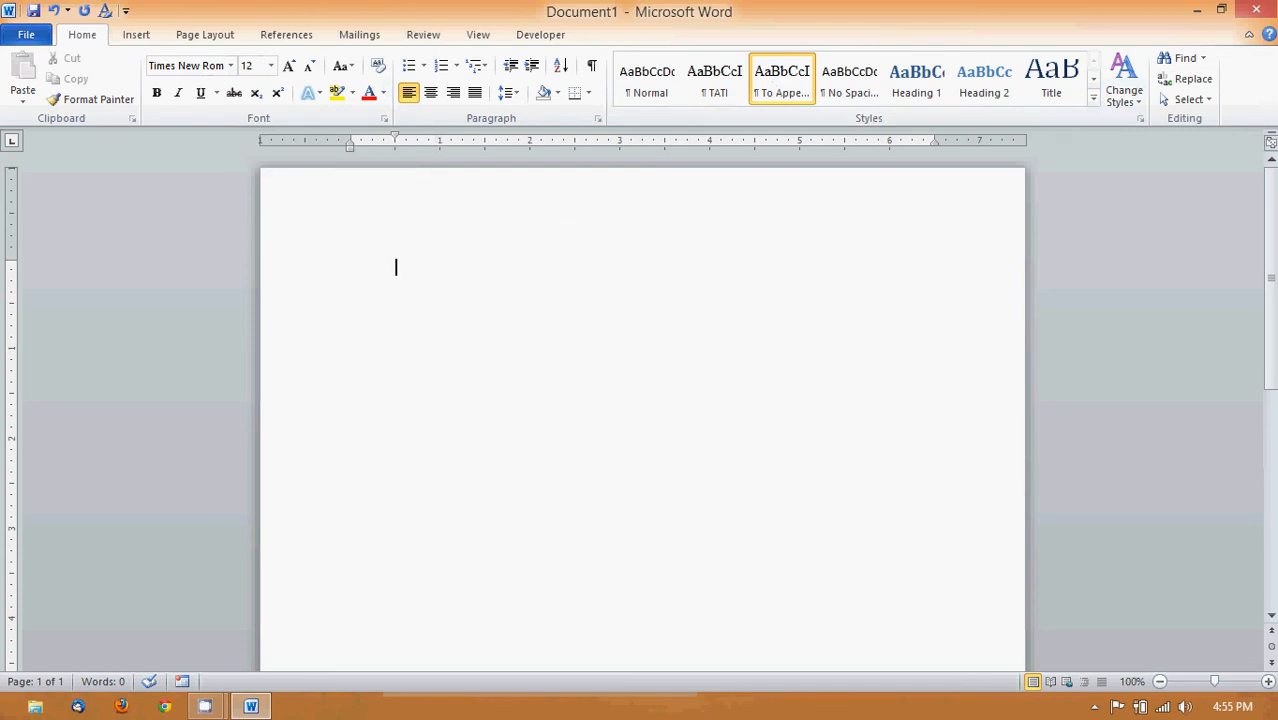
{"action": "left_click", "coordinate": [1252, 10]}
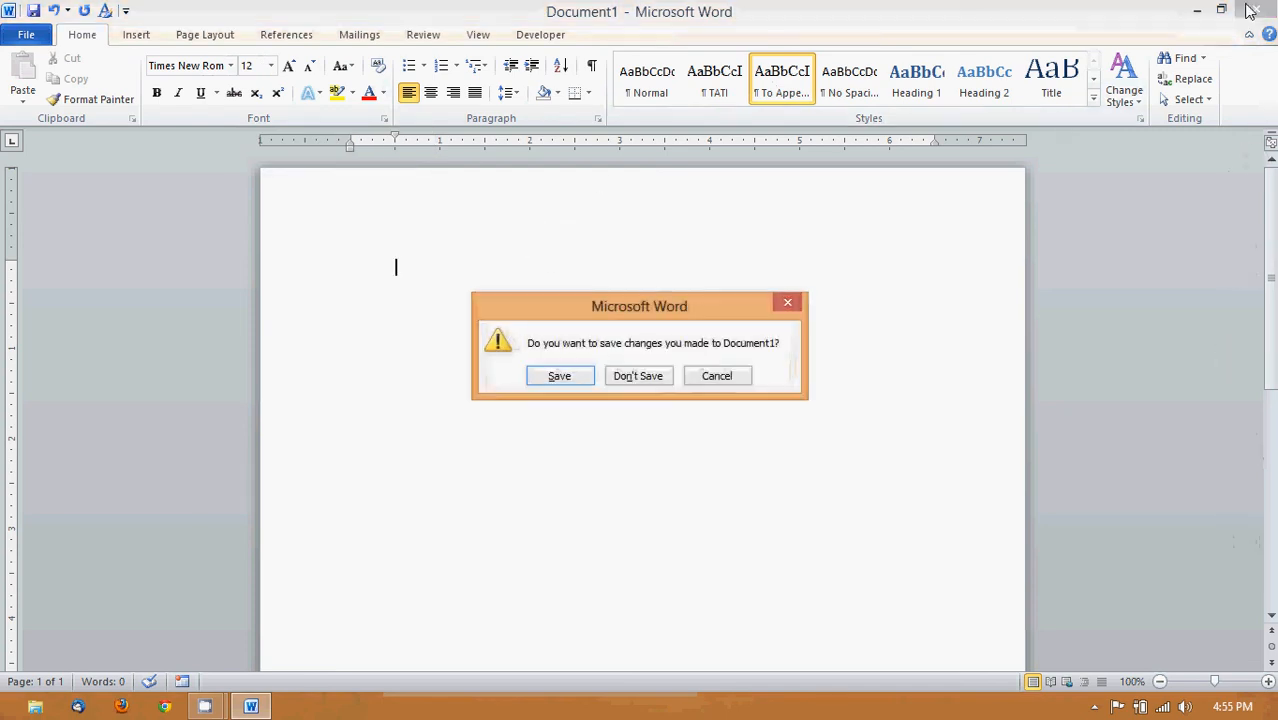
{"action": "left_click", "coordinate": [640, 380]}
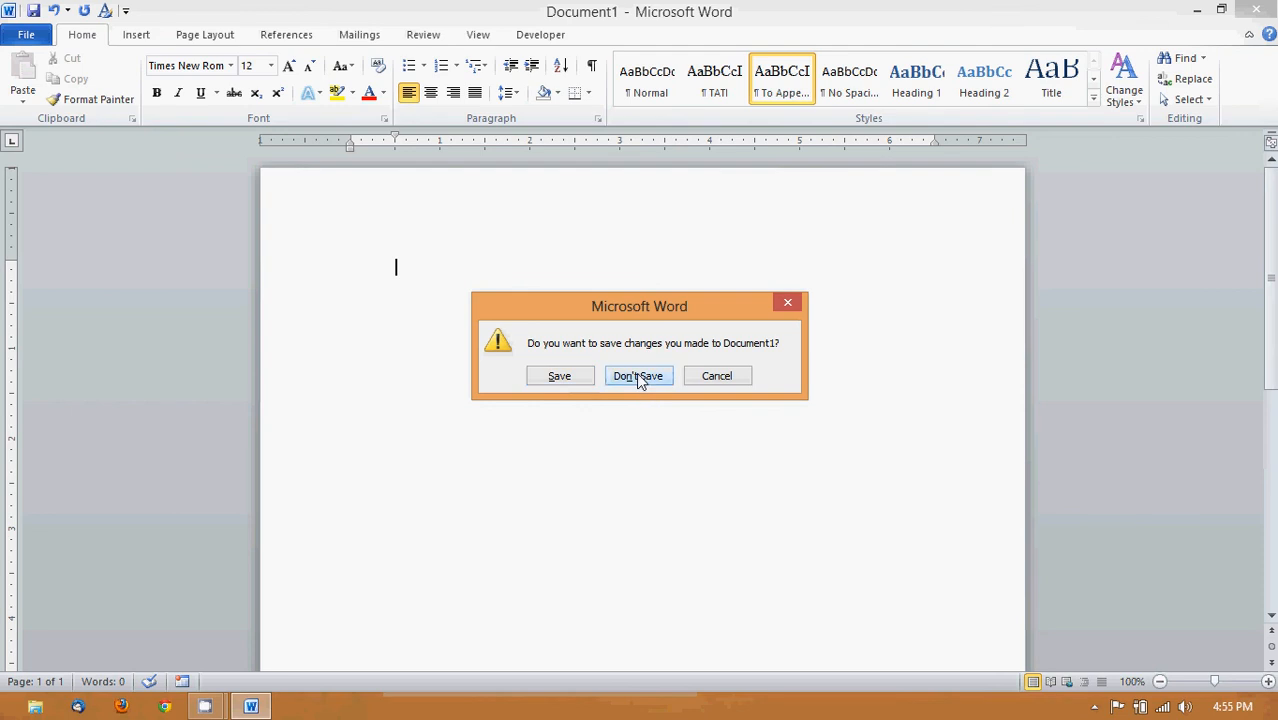